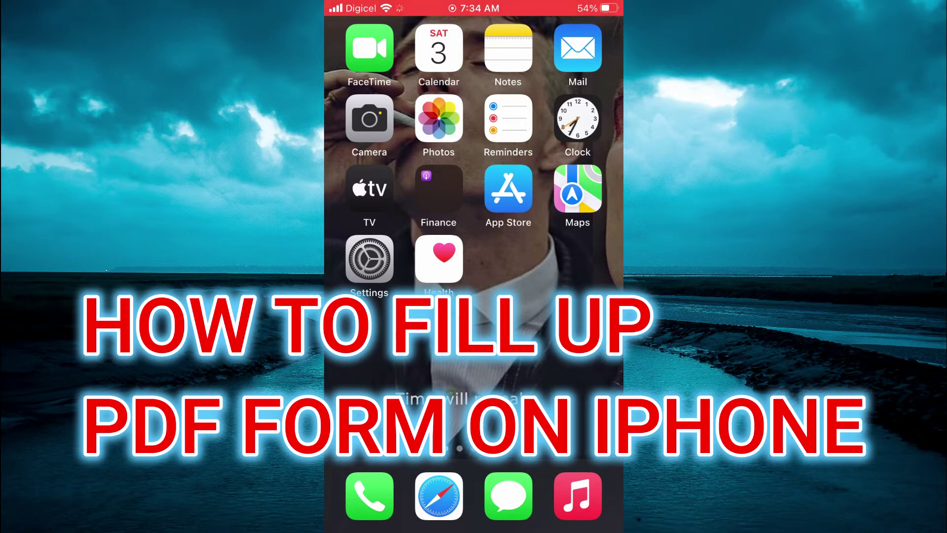
- Launch the App Store from the Home Screen
click(509, 189)
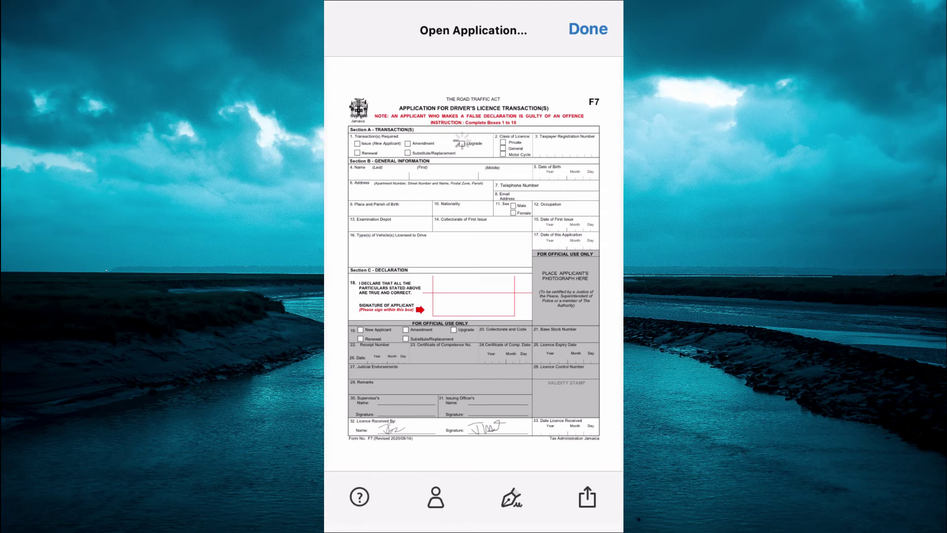
- Enter 'Test' in the Address field and finish with Done to return to Recent Forms
click(383, 196)
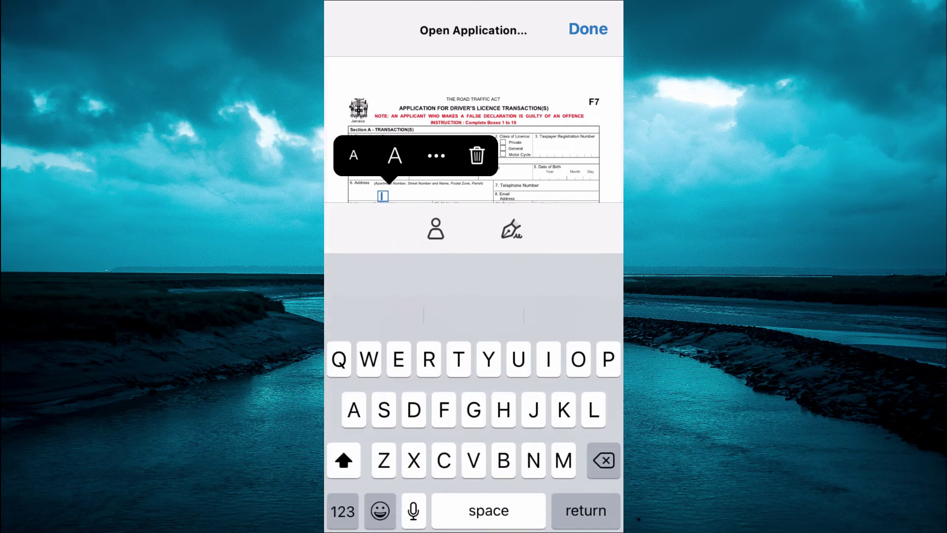
text(Test)
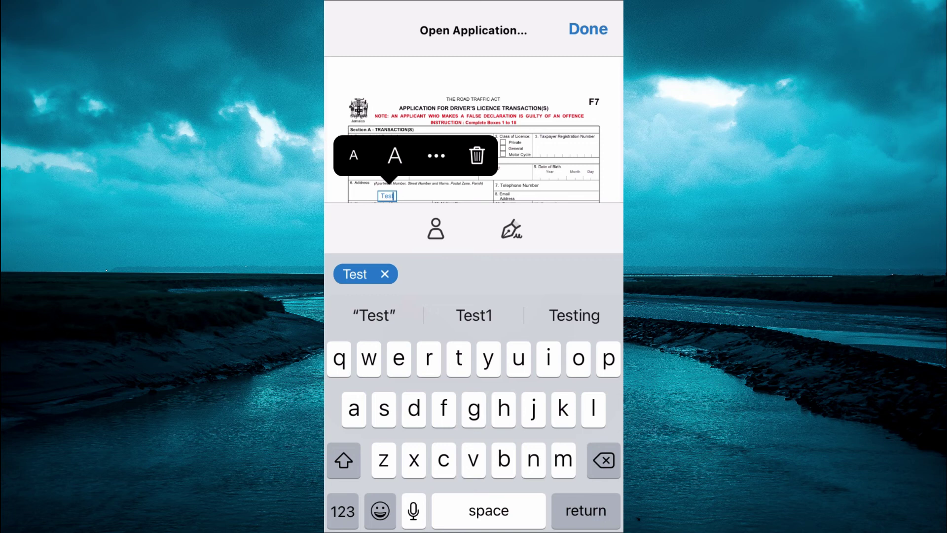
click(588, 28)
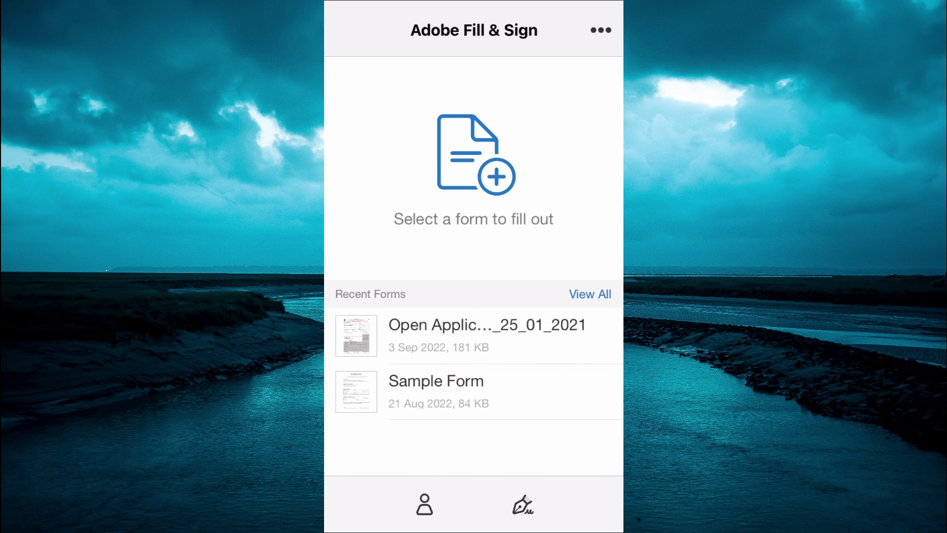